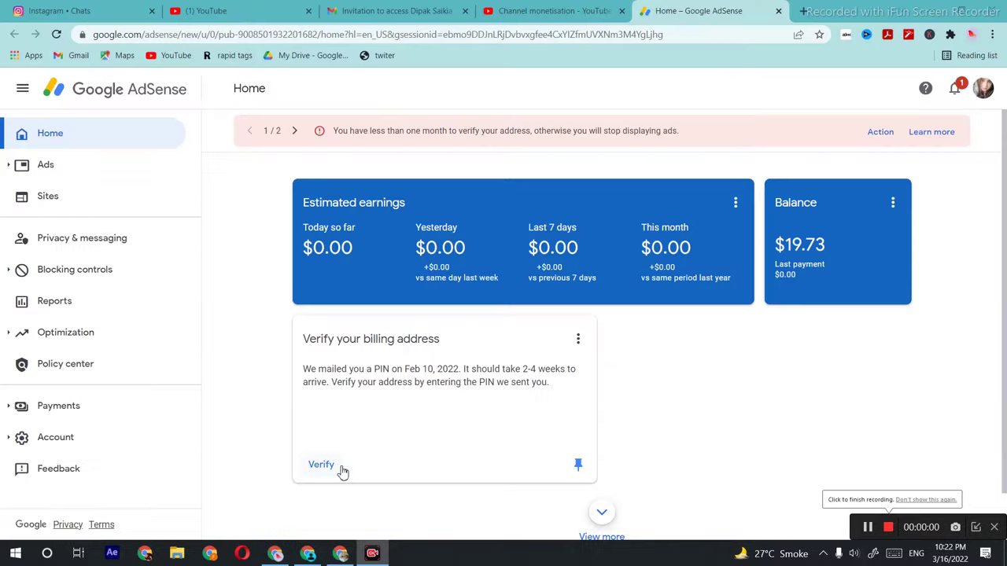
Open the billing address verification from the AdSense home page and try to have the PIN resent.
{"action": "left_click", "coordinate": [341, 469]}
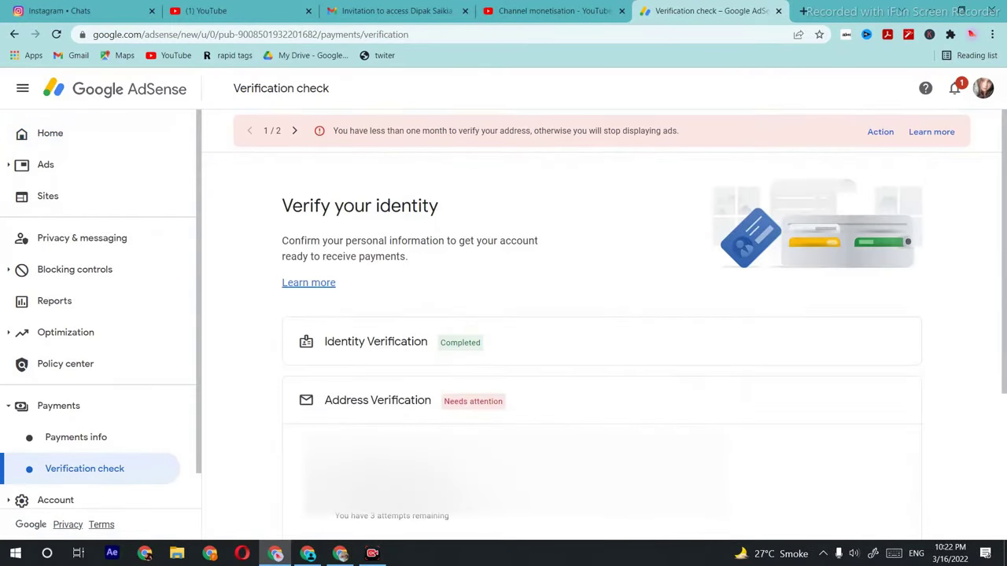
{"action": "scroll", "coordinate": [675, 409], "scroll_direction": "down", "scroll_amount": 3}
{"action": "left_click", "coordinate": [441, 332]}
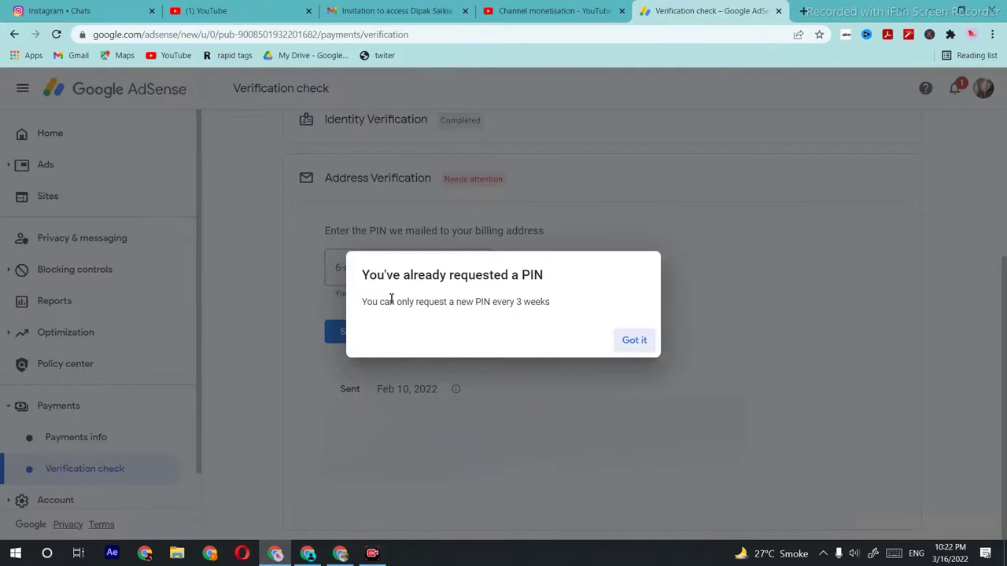
{"action": "left_click", "coordinate": [640, 343]}
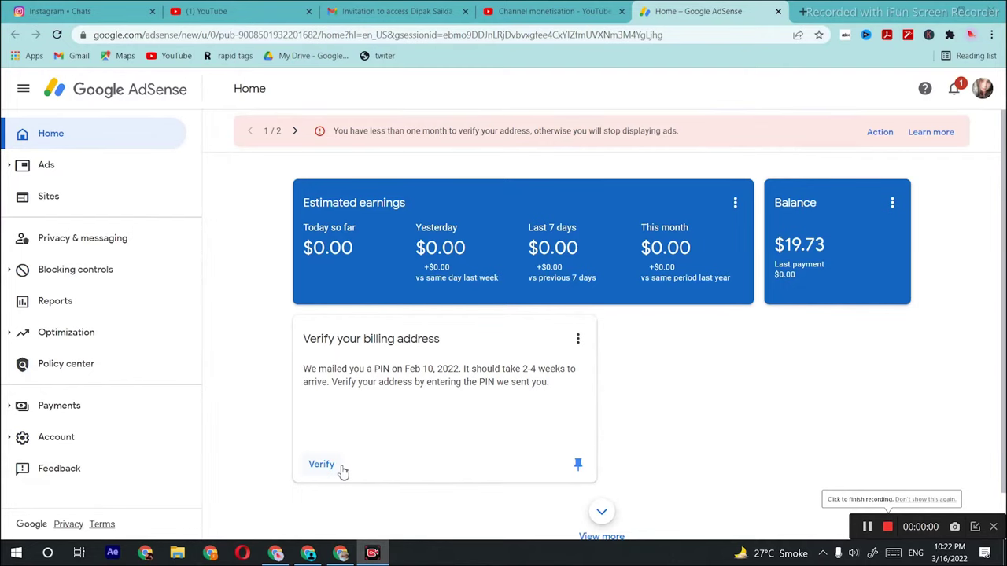
Go to the verification check for the billing address and try to request a new mailed PIN.
{"action": "left_click", "coordinate": [321, 465]}
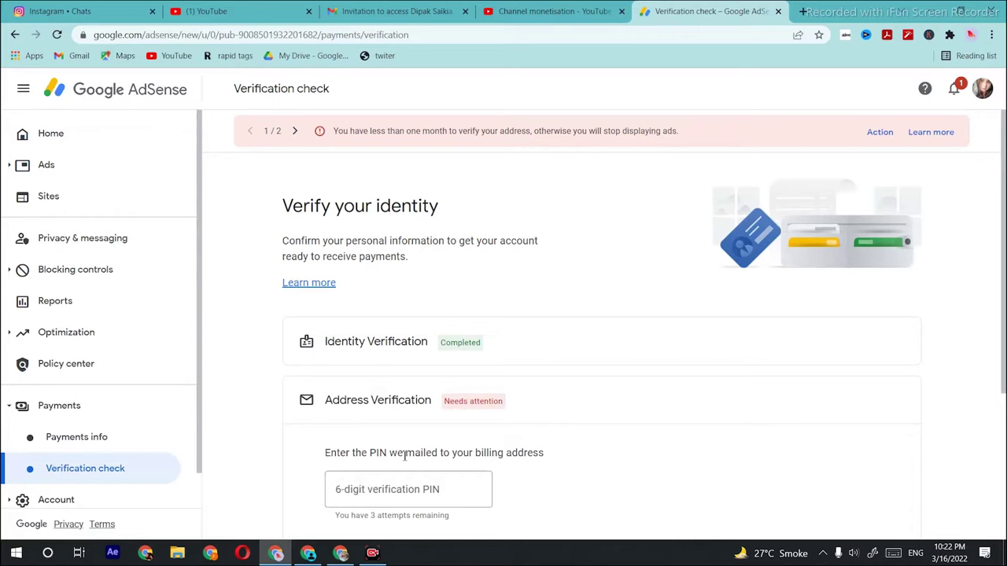
{"action": "scroll", "coordinate": [504, 331], "scroll_direction": "down", "scroll_amount": 3}
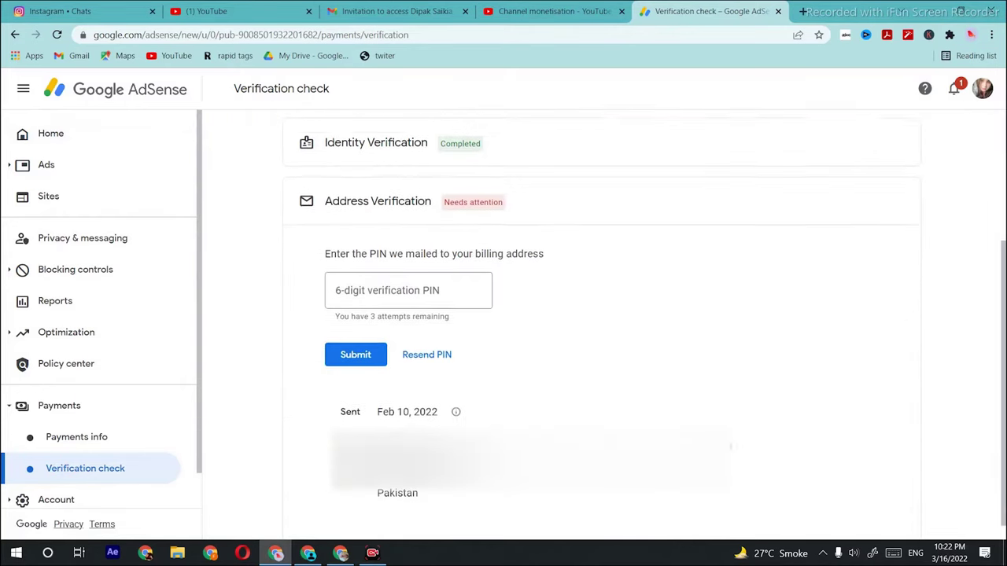
{"action": "left_click", "coordinate": [442, 331]}
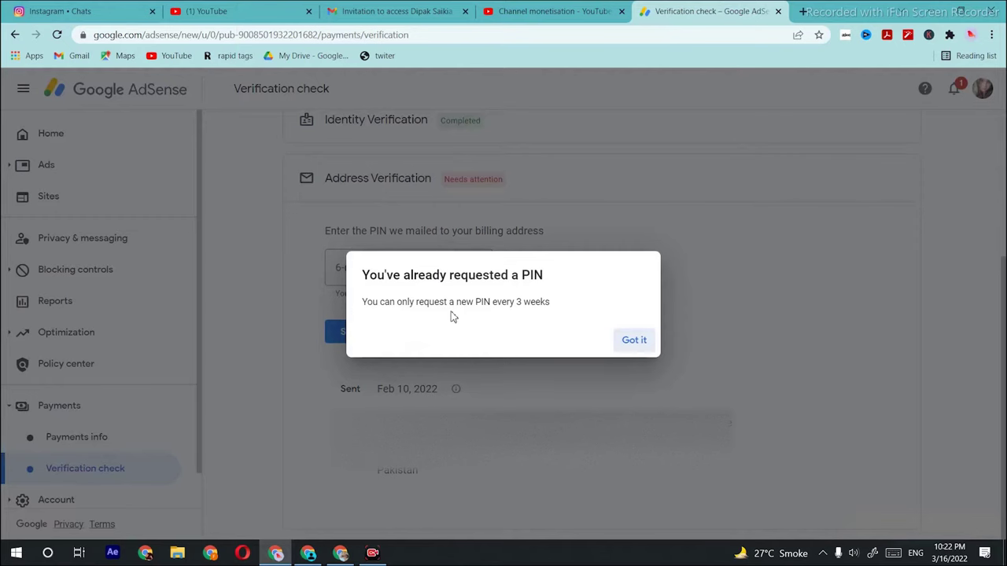
{"action": "left_click", "coordinate": [649, 344]}
{"action": "scroll", "coordinate": [546, 429], "scroll_direction": "up", "scroll_amount": 3}
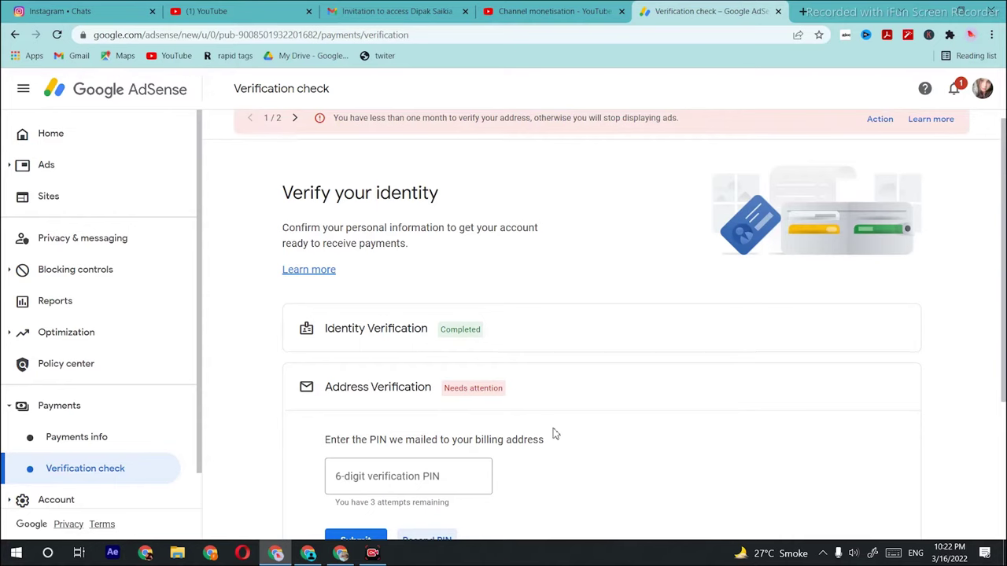
Open the help article on address verification and go from its PIN problems section to the PIN troubleshooter.
{"action": "left_click", "coordinate": [321, 289]}
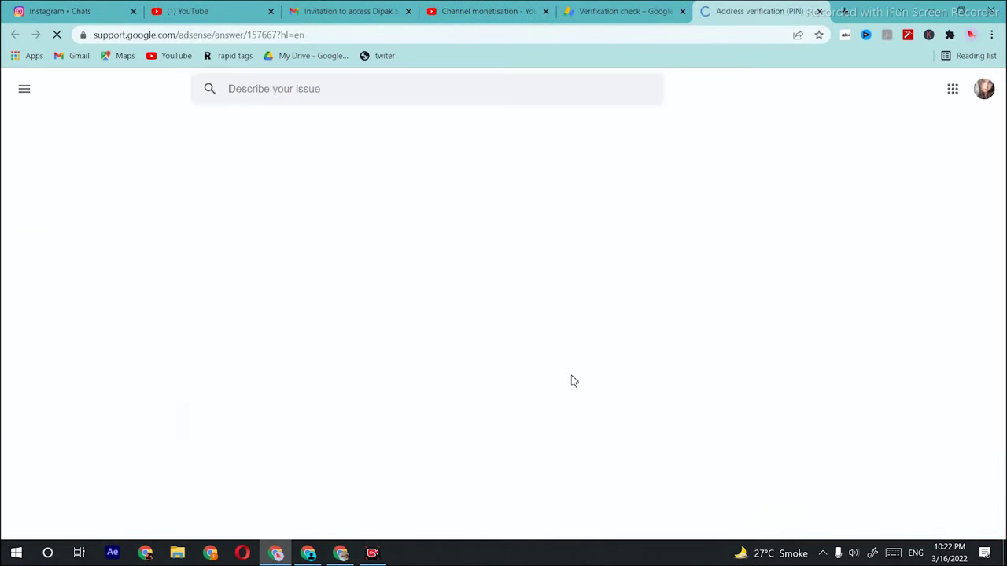
{"action": "scroll", "coordinate": [408, 391], "scroll_direction": "down", "scroll_amount": 4}
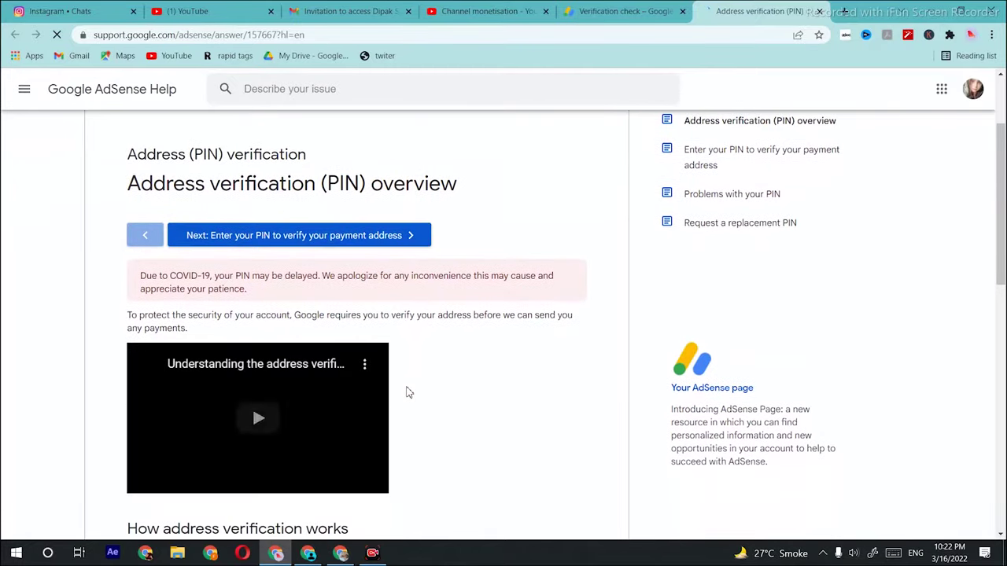
{"action": "scroll", "coordinate": [407, 391], "scroll_direction": "down", "scroll_amount": 7}
{"action": "scroll", "coordinate": [409, 388], "scroll_direction": "up", "scroll_amount": 3}
{"action": "scroll", "coordinate": [410, 391], "scroll_direction": "up", "scroll_amount": 1}
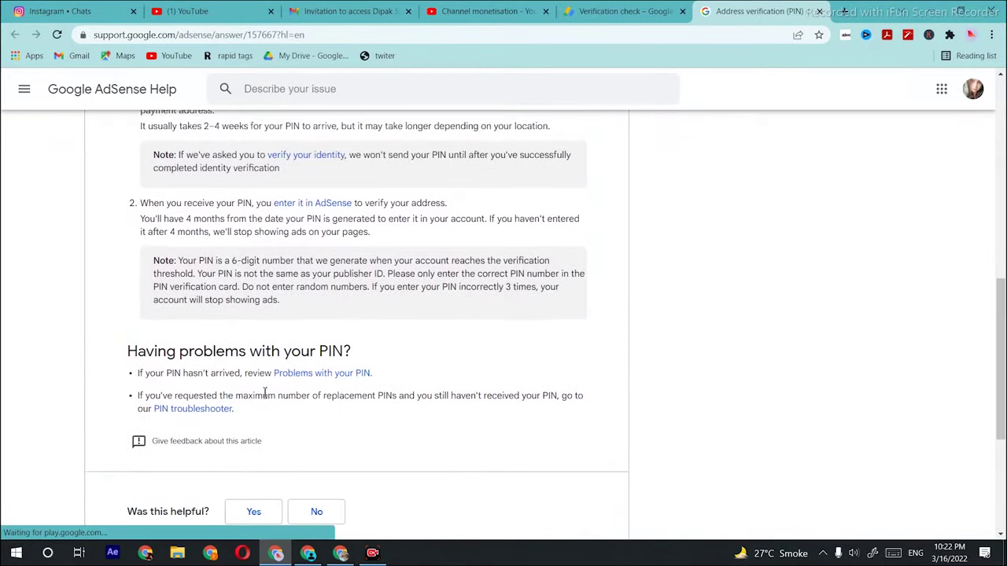
{"action": "left_click", "coordinate": [207, 409]}
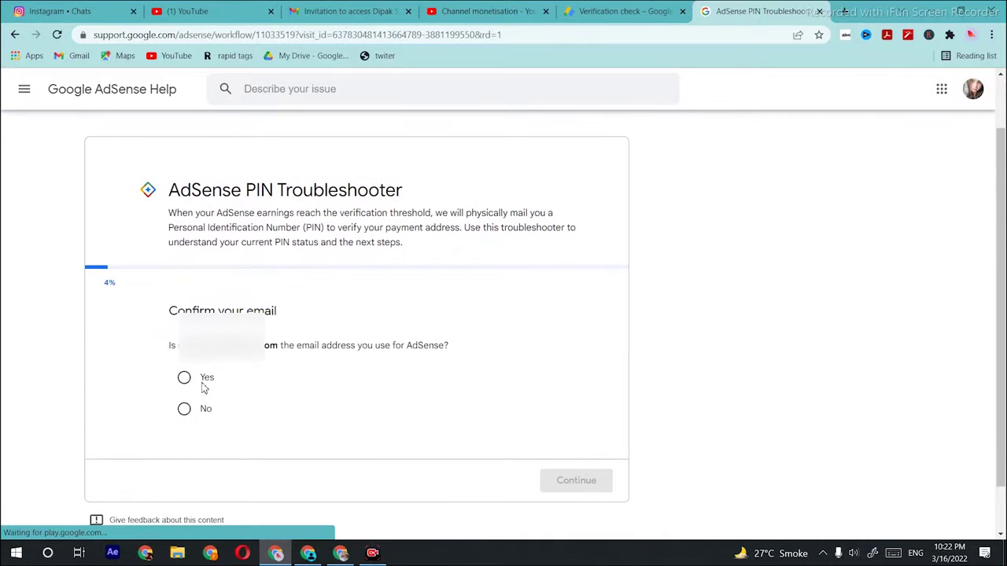
Complete the PIN troubleshooter by confirming the AdSense email and stating the PIN was not received, and open the support contact form.
{"action": "left_click", "coordinate": [207, 378]}
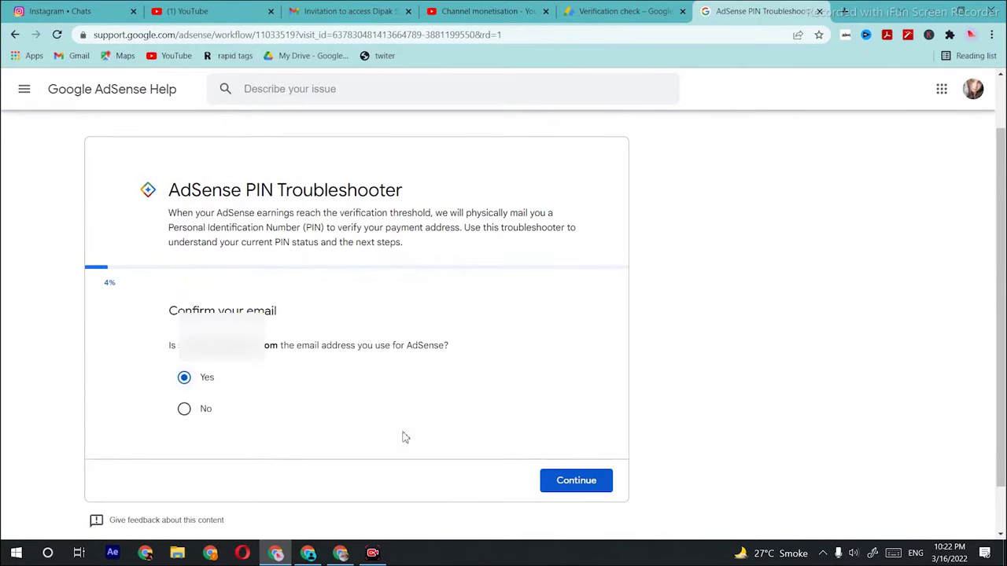
{"action": "left_click", "coordinate": [564, 495]}
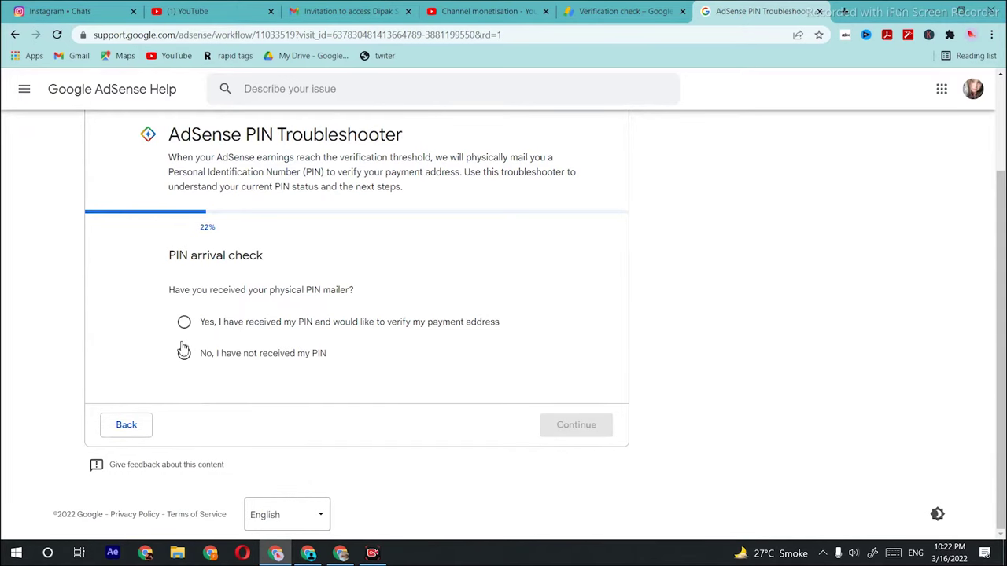
{"action": "left_click", "coordinate": [183, 352]}
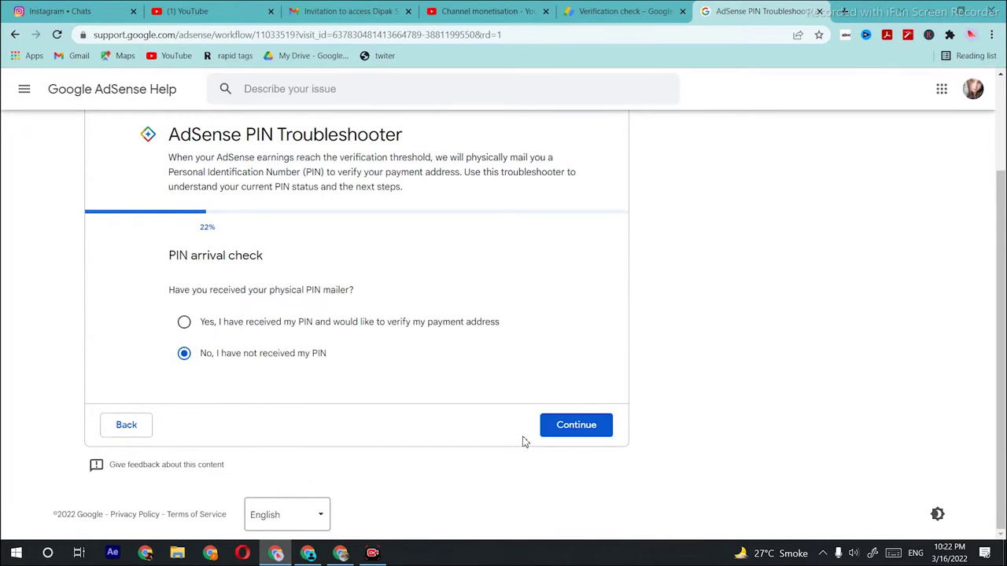
{"action": "left_click", "coordinate": [577, 426]}
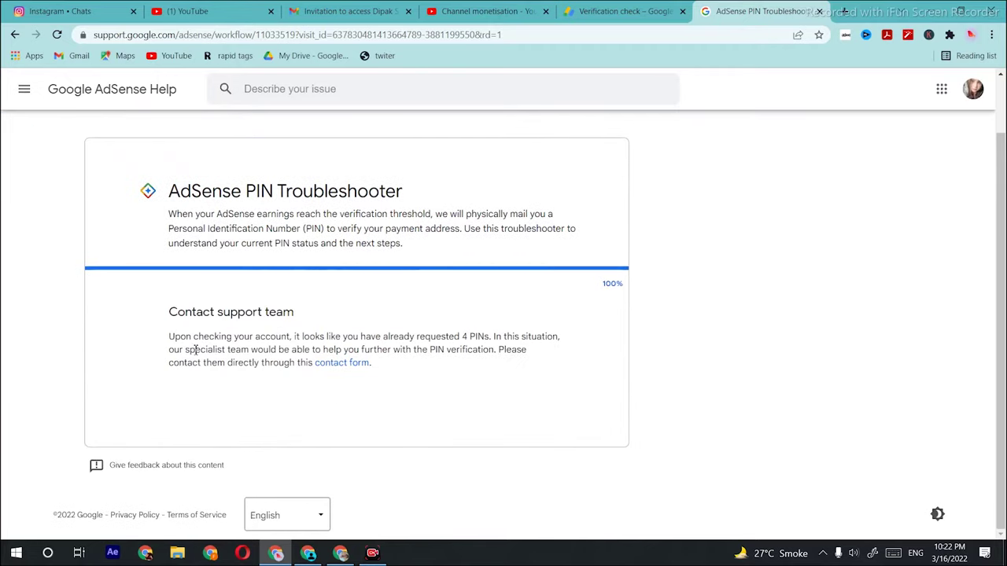
{"action": "left_click", "coordinate": [341, 370]}
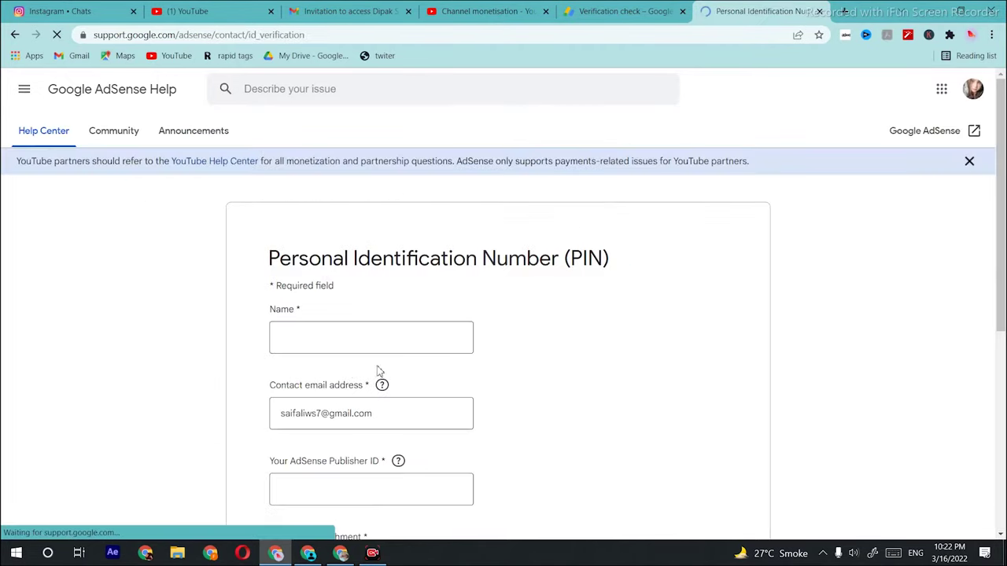
Fill in the account holder's name in the Personal Identification Number (PIN) contact form.
{"action": "scroll", "coordinate": [316, 370], "scroll_direction": "down", "scroll_amount": 1}
{"action": "left_click", "coordinate": [338, 286]}
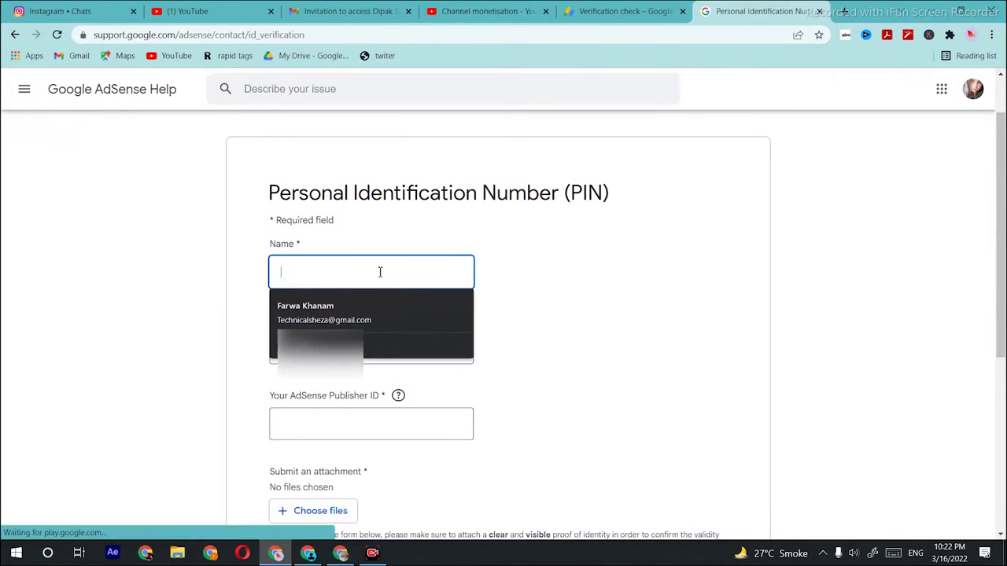
{"action": "left_click", "coordinate": [540, 263]}
{"action": "left_click", "coordinate": [444, 276]}
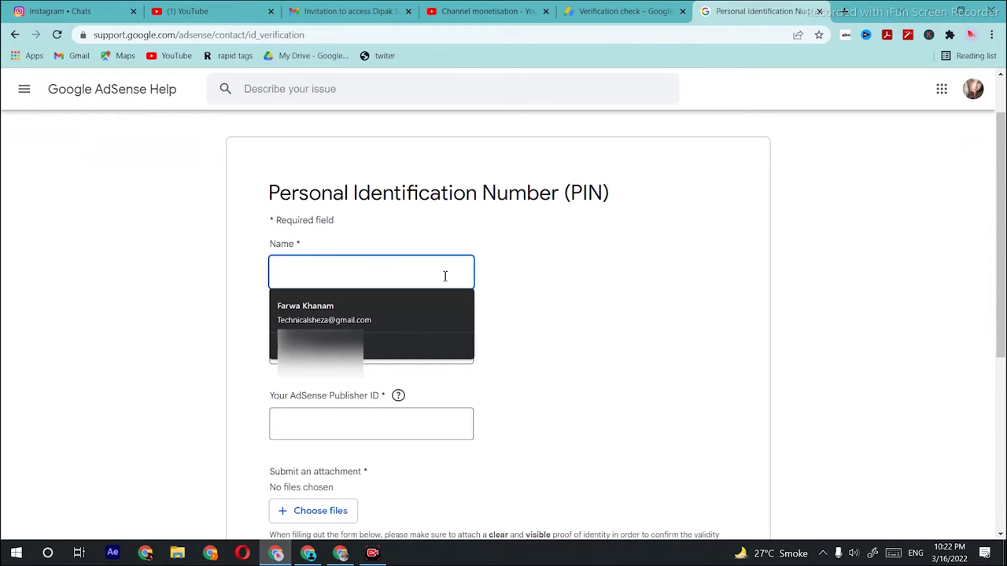
{"action": "type", "text": "tec"}
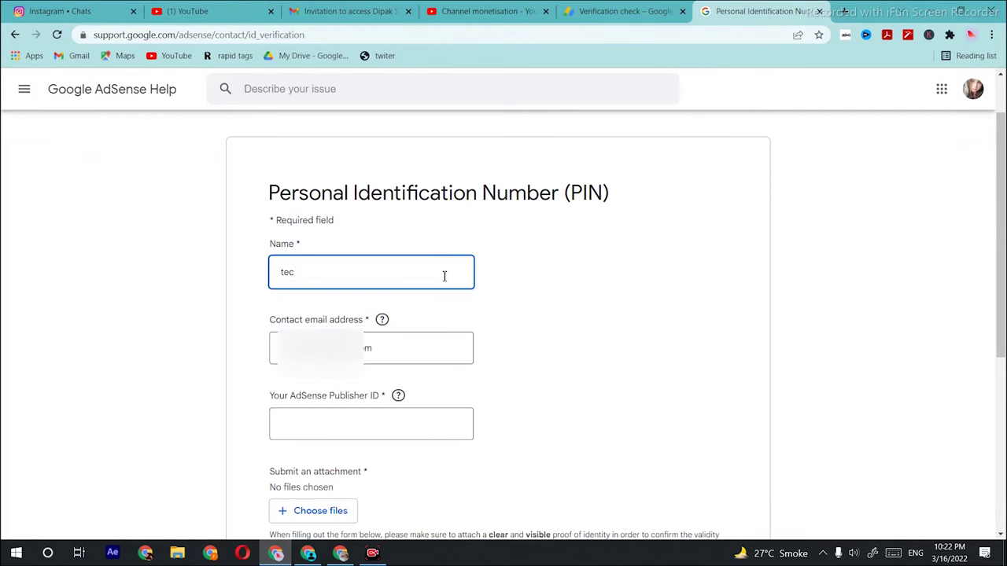
{"action": "key", "text": "BackSpace"}
{"action": "key", "text": "BackSpace"}
{"action": "key", "text": "Down"}
{"action": "key", "text": "Return"}
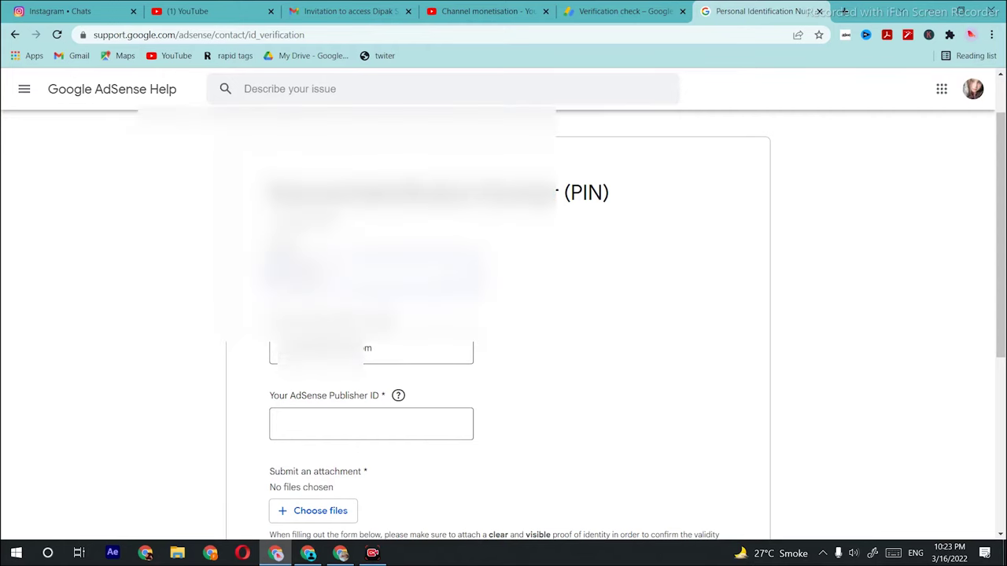
Open the AdSense account information in a new browser tab to look up the publisher ID the form requires.
{"action": "scroll", "coordinate": [496, 354], "scroll_direction": "down", "scroll_amount": 2}
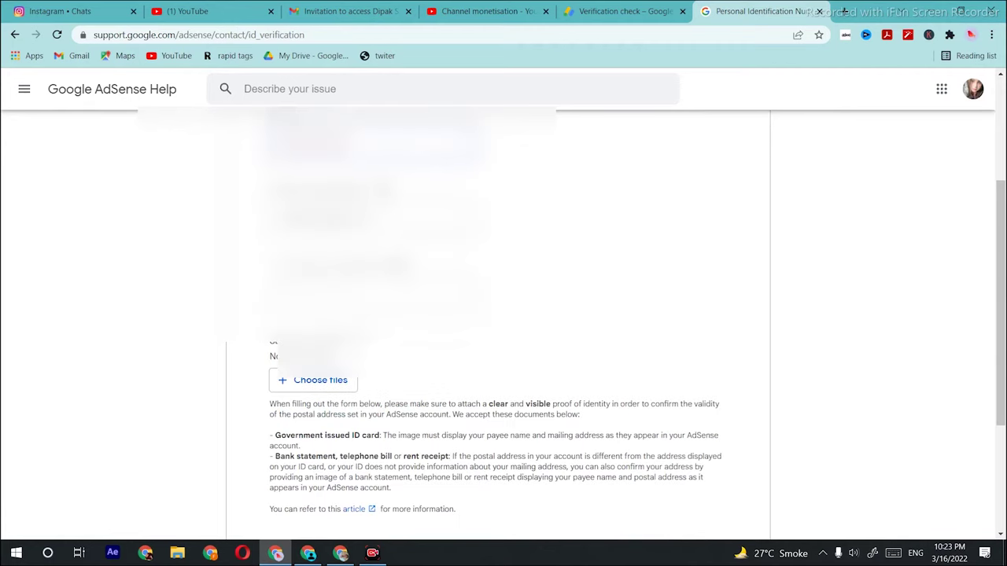
{"action": "left_click", "coordinate": [344, 294]}
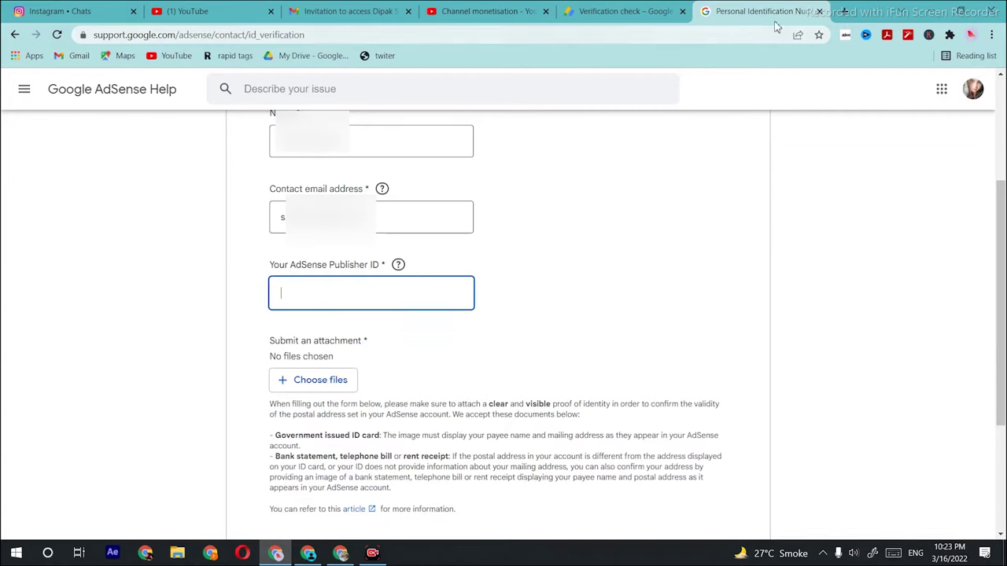
{"action": "left_click", "coordinate": [843, 11]}
{"action": "left_click", "coordinate": [620, 322]}
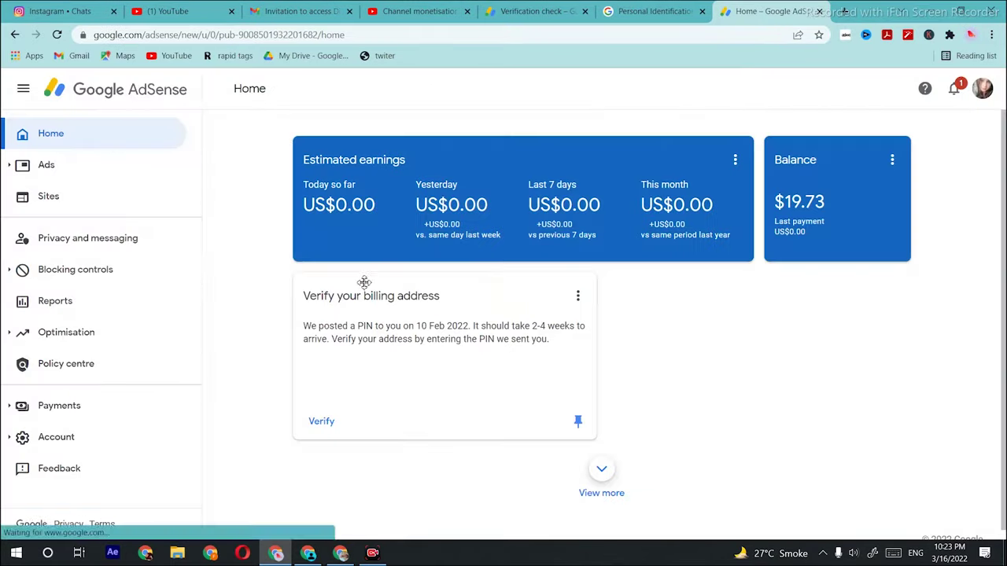
{"action": "left_click", "coordinate": [59, 405]}
{"action": "left_click", "coordinate": [90, 461]}
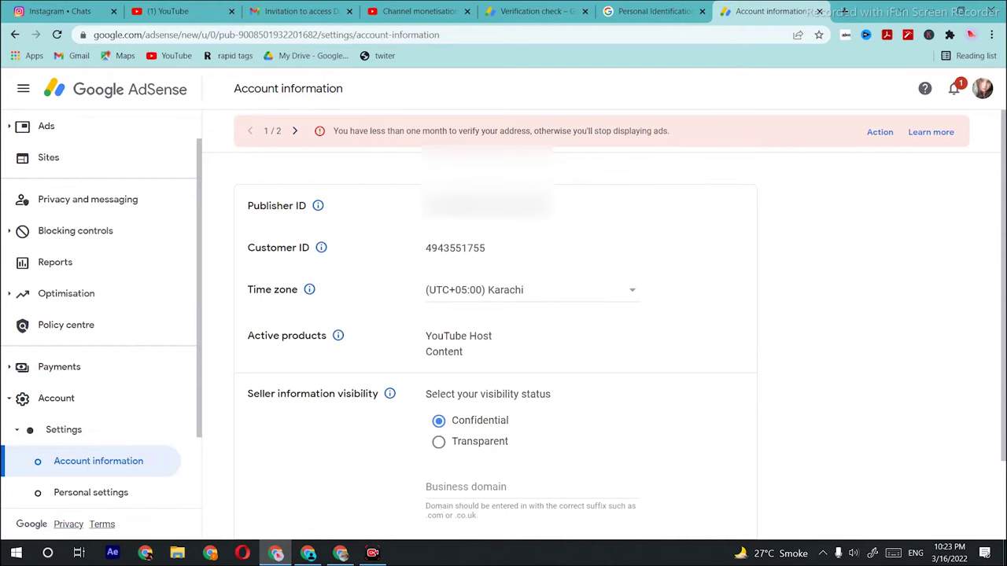
Copy the publisher ID from the account information and paste it into the contact form's AdSense Publisher ID field.
{"action": "left_click_drag", "start_coordinate": [543, 206], "coordinate": [421, 214]}
{"action": "right_click", "coordinate": [426, 198]}
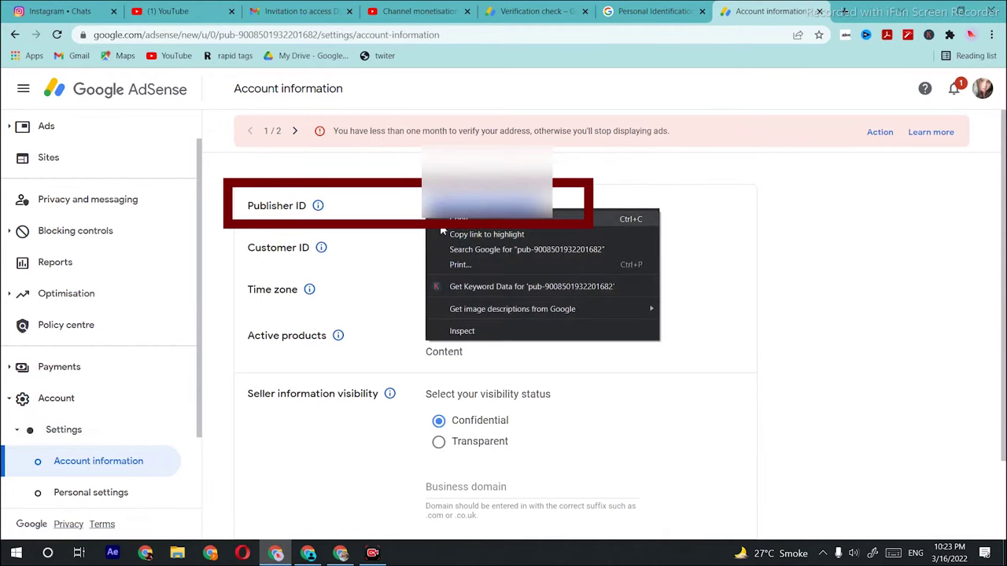
{"action": "left_click", "coordinate": [445, 218]}
{"action": "left_click", "coordinate": [653, 11]}
{"action": "key", "text": "ctrl+v"}
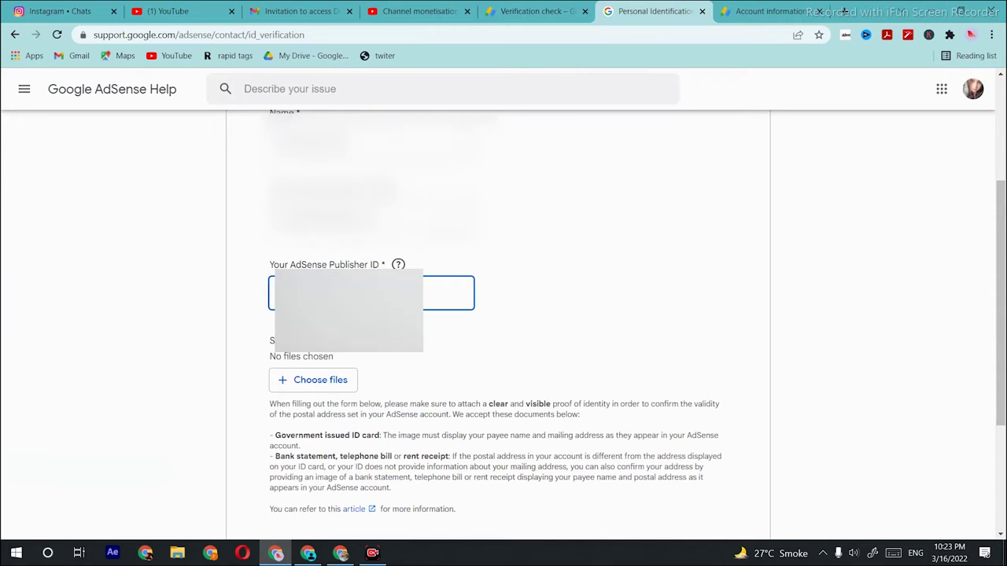
{"action": "right_click", "coordinate": [276, 275]}
{"action": "left_click", "coordinate": [334, 401]}
Attach the proof of identity to the PIN contact form and submit it to AdSense Support.
{"action": "scroll", "coordinate": [315, 330], "scroll_direction": "down", "scroll_amount": 1}
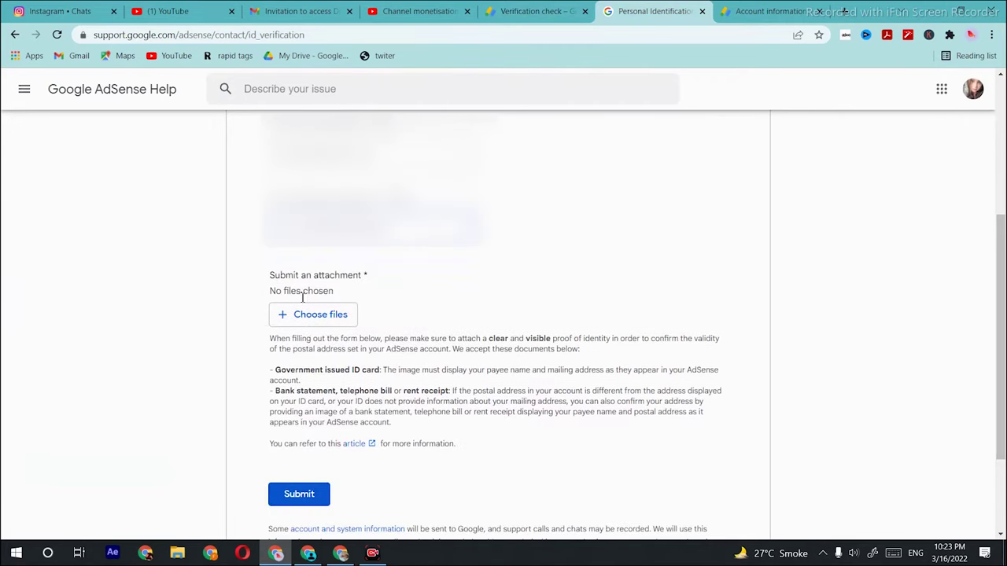
{"action": "left_click", "coordinate": [315, 315]}
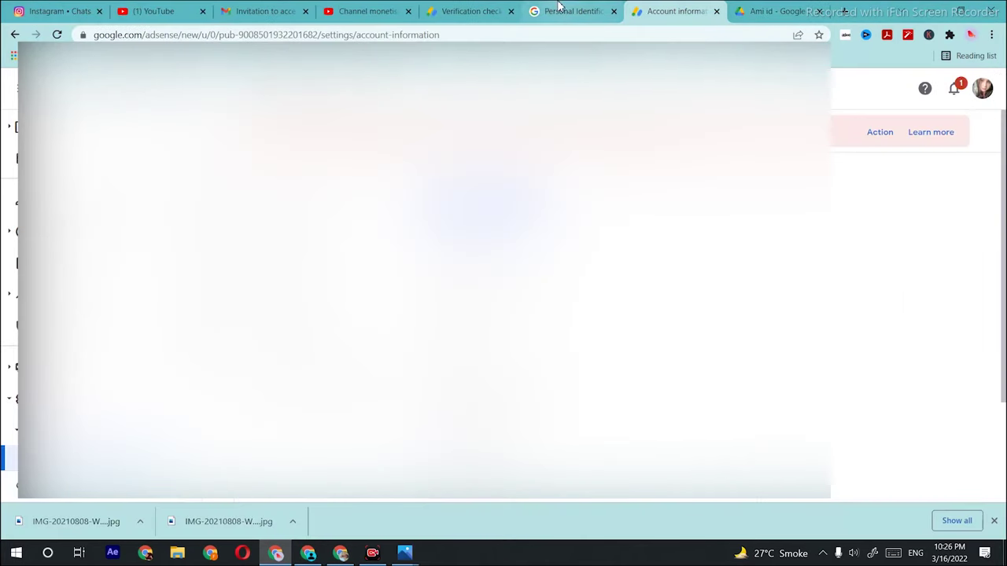
{"action": "left_click", "coordinate": [570, 11]}
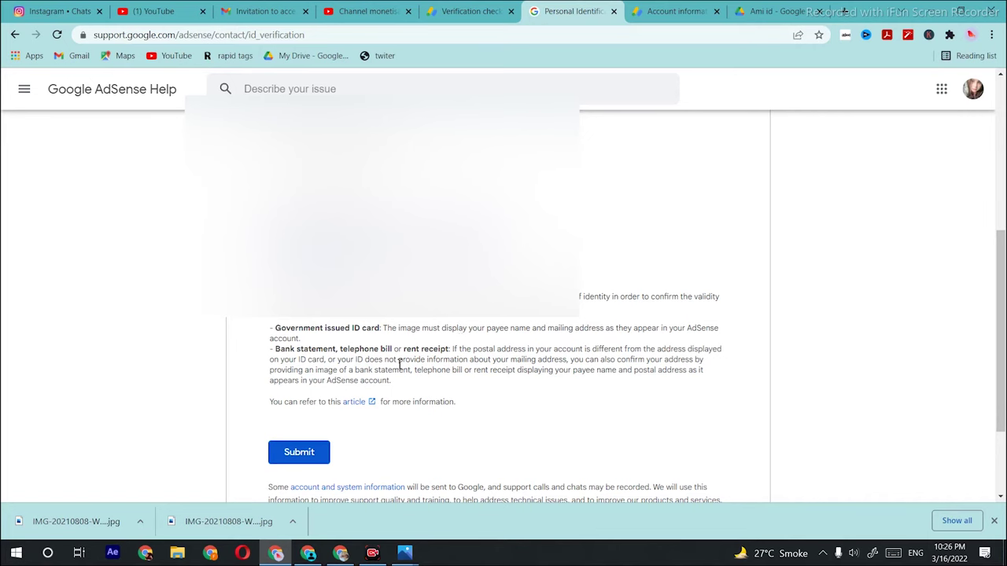
{"action": "scroll", "coordinate": [414, 364], "scroll_direction": "down", "scroll_amount": 3}
{"action": "left_click", "coordinate": [311, 333]}
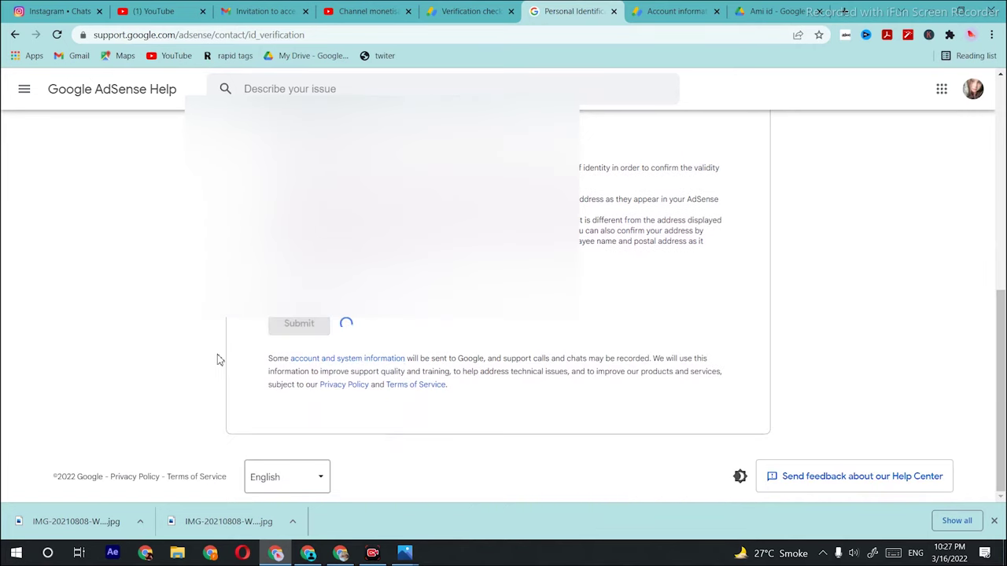
{"action": "scroll", "coordinate": [219, 358], "scroll_direction": "up", "scroll_amount": 1}
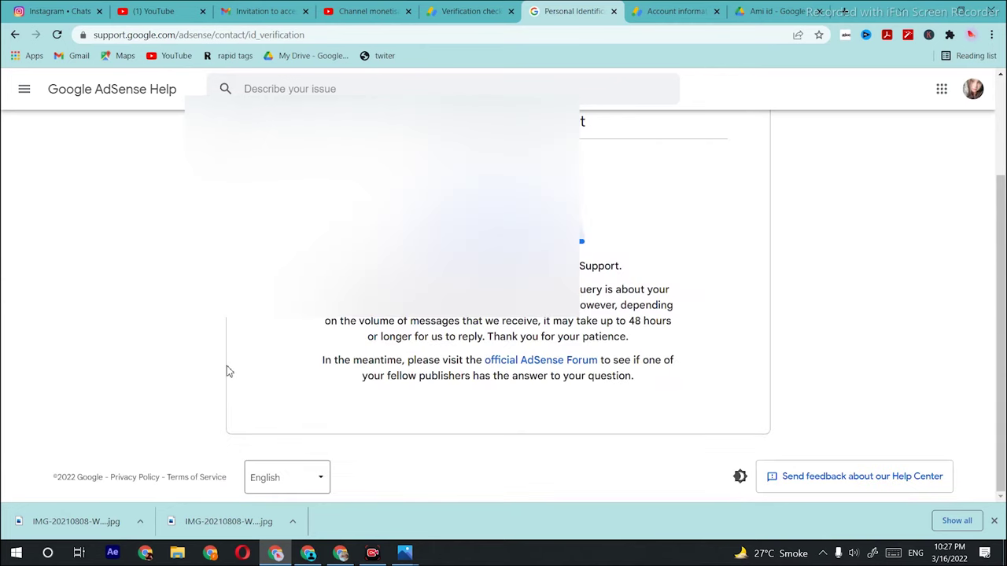
{"action": "scroll", "coordinate": [355, 398], "scroll_direction": "up", "scroll_amount": 1}
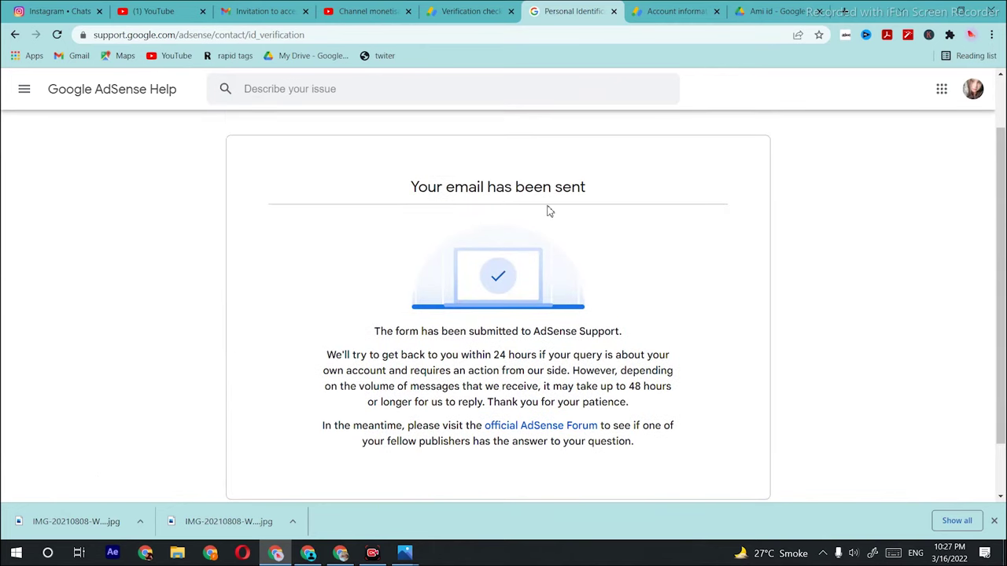